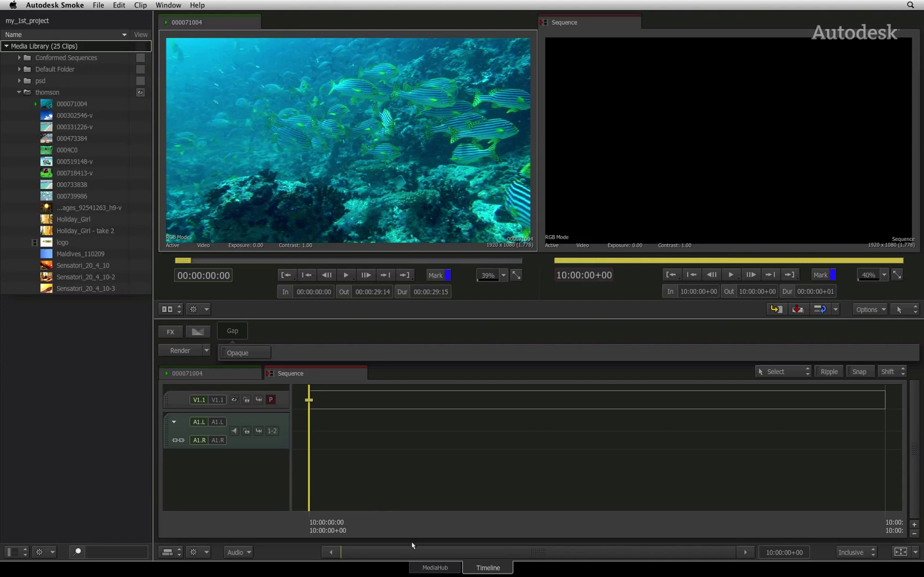
- Look at the MediaHub workspace and return to the Timeline workspace
left_click(458, 571)
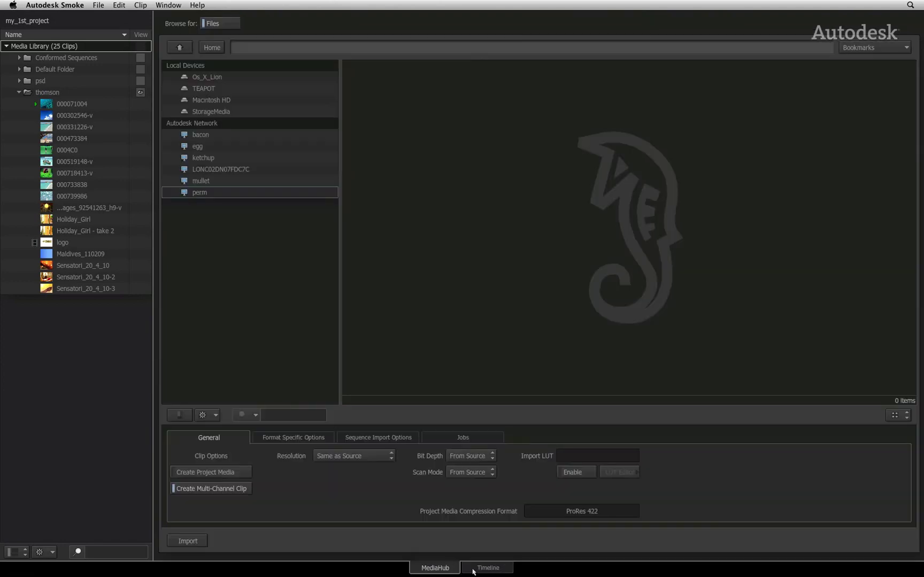
left_click(466, 571)
left_click(458, 571)
left_click(469, 571)
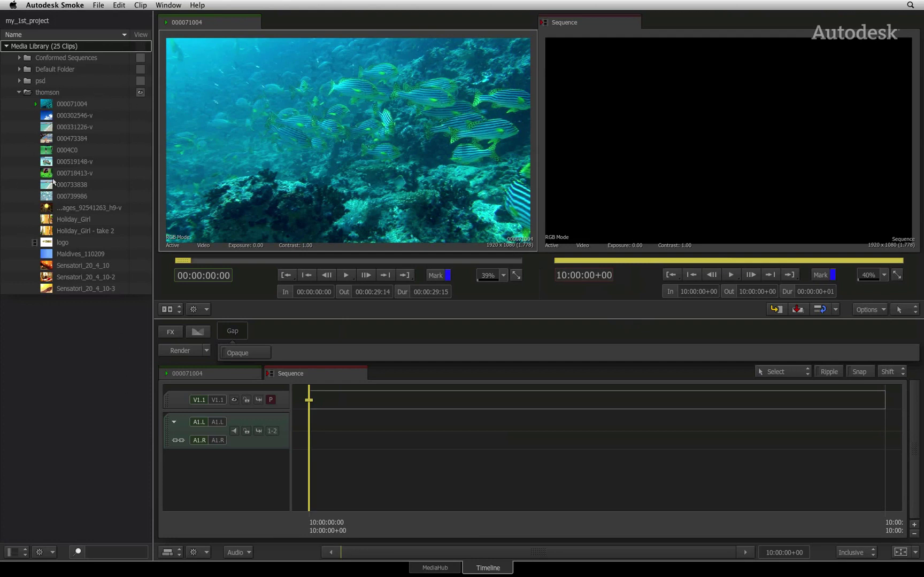
- Create a folder named Footage in the Media Library and expand it
right_click(88, 47)
mouse_move(98, 53)
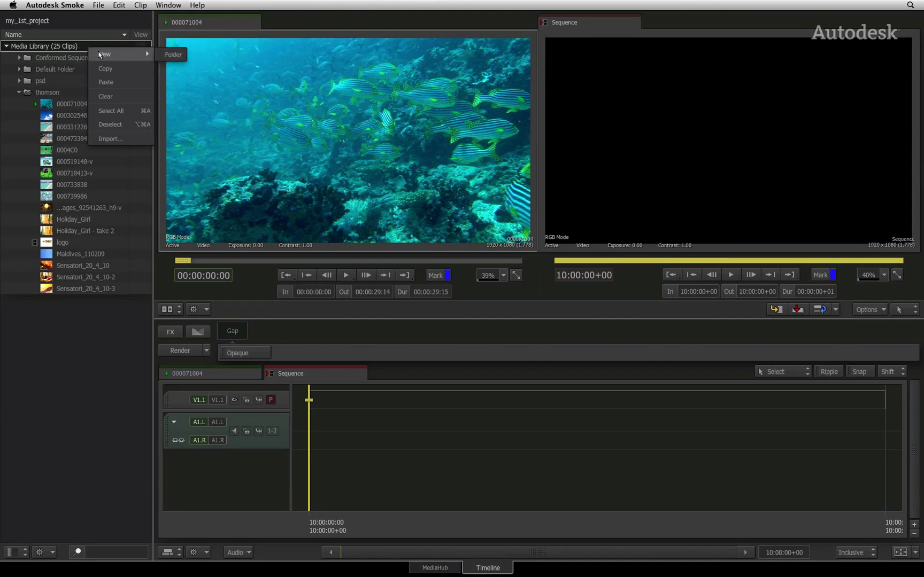
left_click(171, 60)
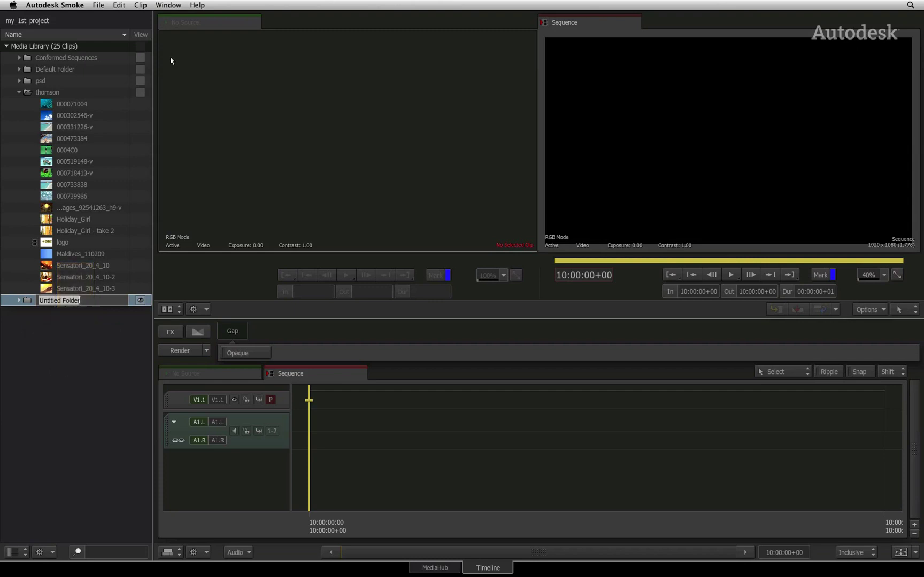
type("Footage")
key("Return")
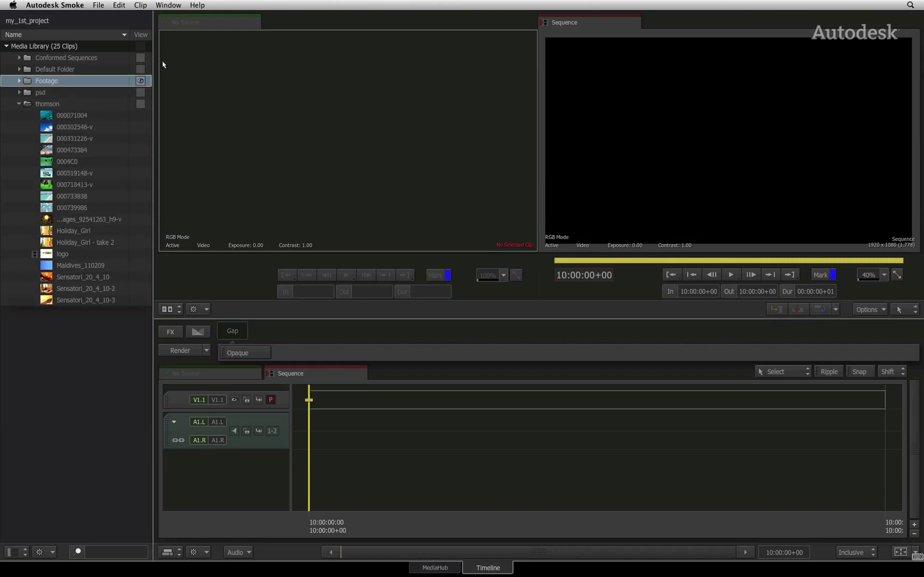
left_click(19, 81)
- Preview the first clips of the thomson folder, from 000071004 to 0004C0, in the source viewer
left_click(59, 116)
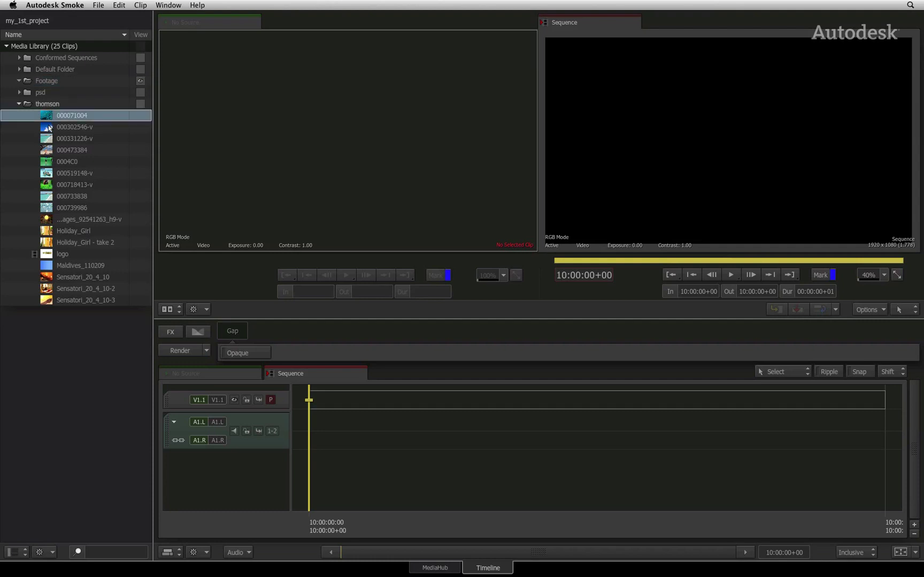
left_click(48, 127)
left_click(49, 138)
left_click(49, 150)
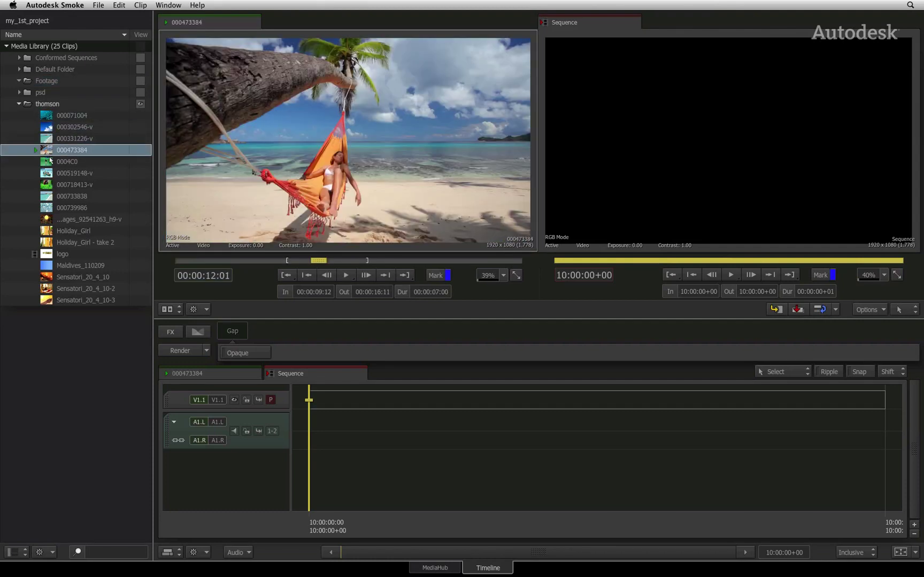
left_click(50, 162)
left_click(46, 115)
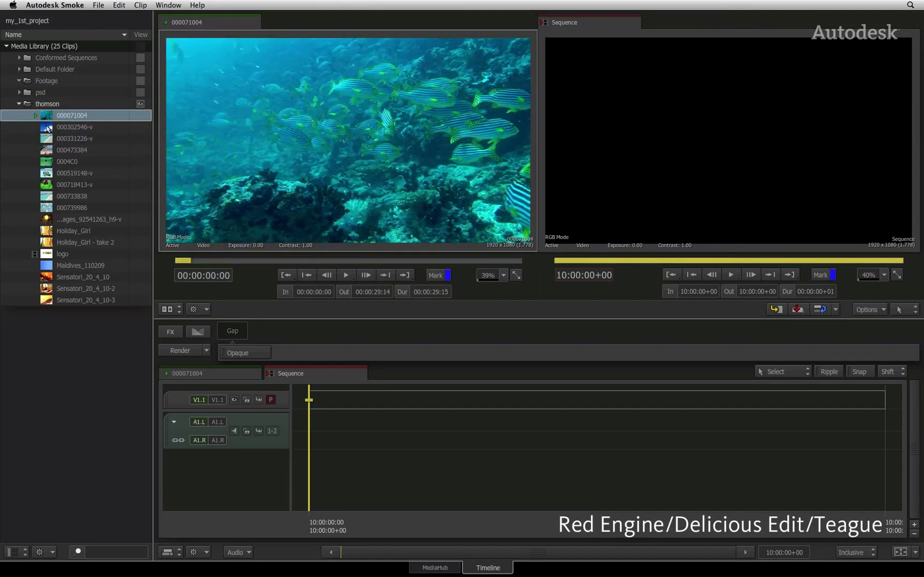
left_click(47, 128)
- Move the clips 000071004 through 000739986 from the thomson folder into the Footage folder
left_click(49, 116)
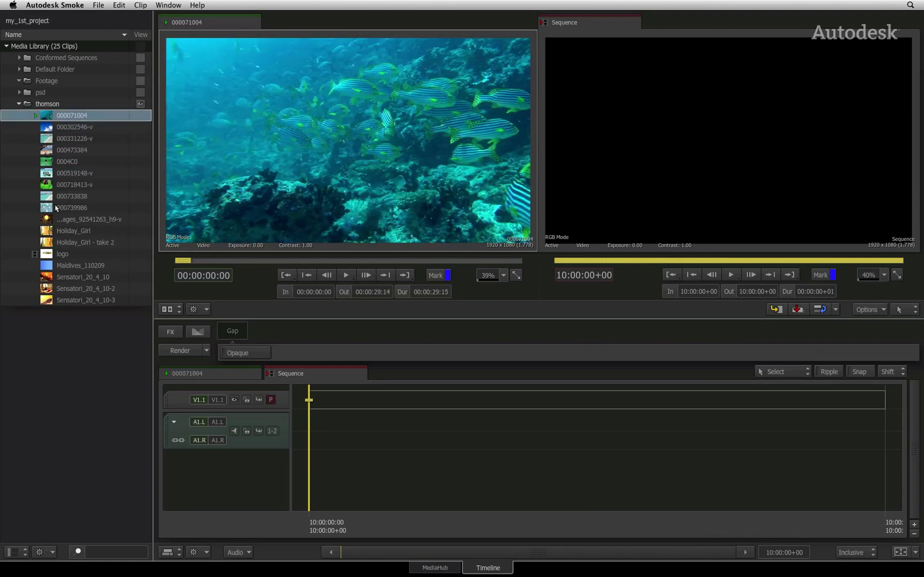
left_click(50, 208, "shift")
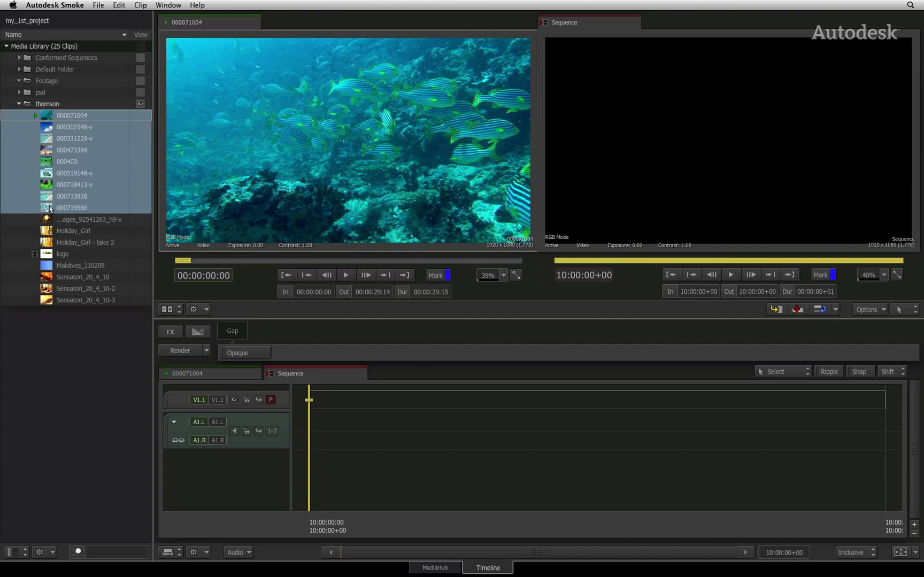
left_click(49, 208)
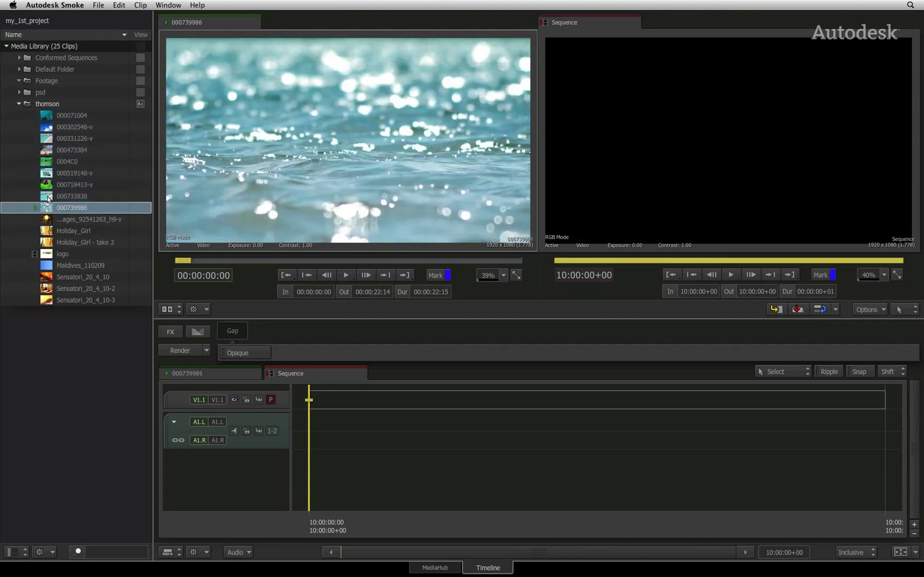
left_click_drag(48, 197, 46, 82)
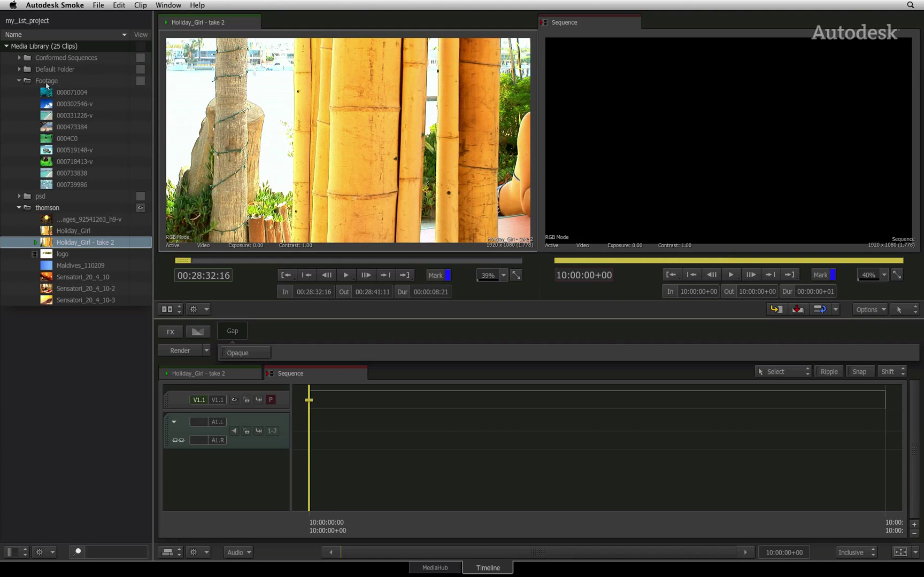
- Examine the rename option and the copy, cut, duplicate, delete and export commands for the Footage folder, keeping it as is
left_click(45, 82)
left_click(46, 81)
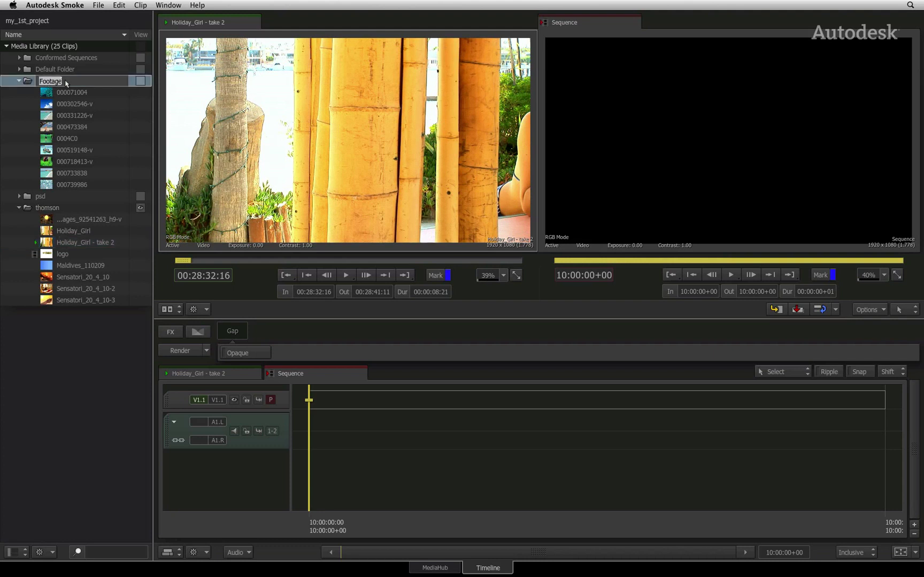
key("Return")
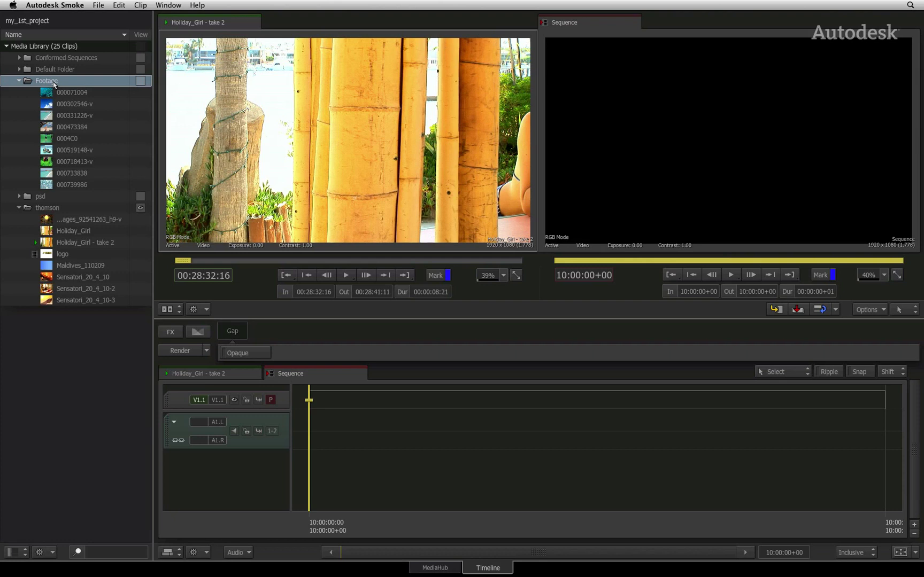
right_click(54, 84)
mouse_move(60, 86)
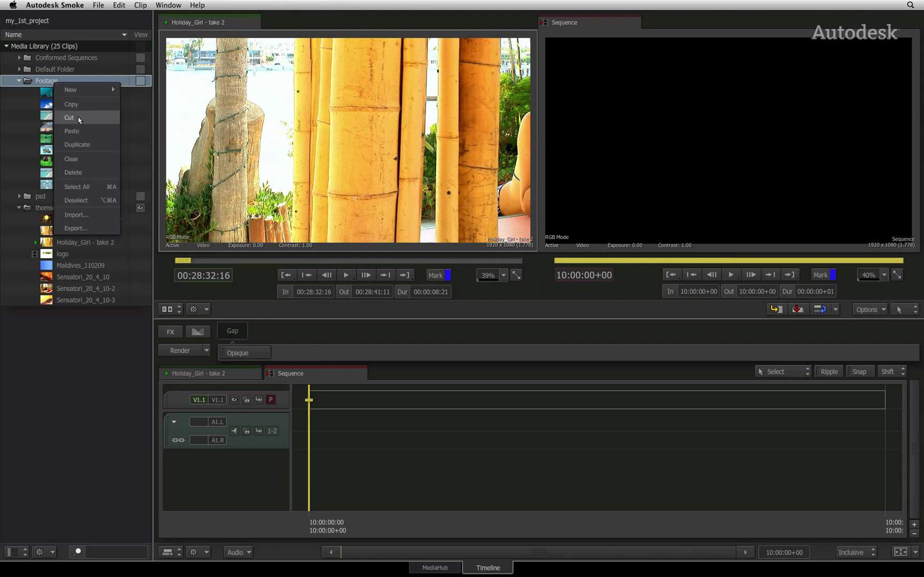
left_click(89, 176)
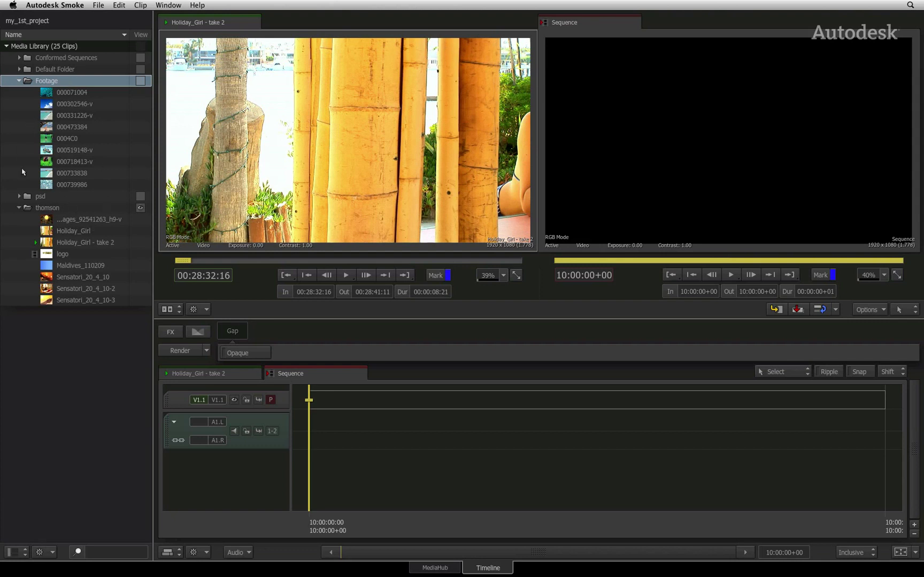
- Load clip 000071004 in the source viewer, and search the Media Library for "girl" before clearing the search
left_click(44, 94)
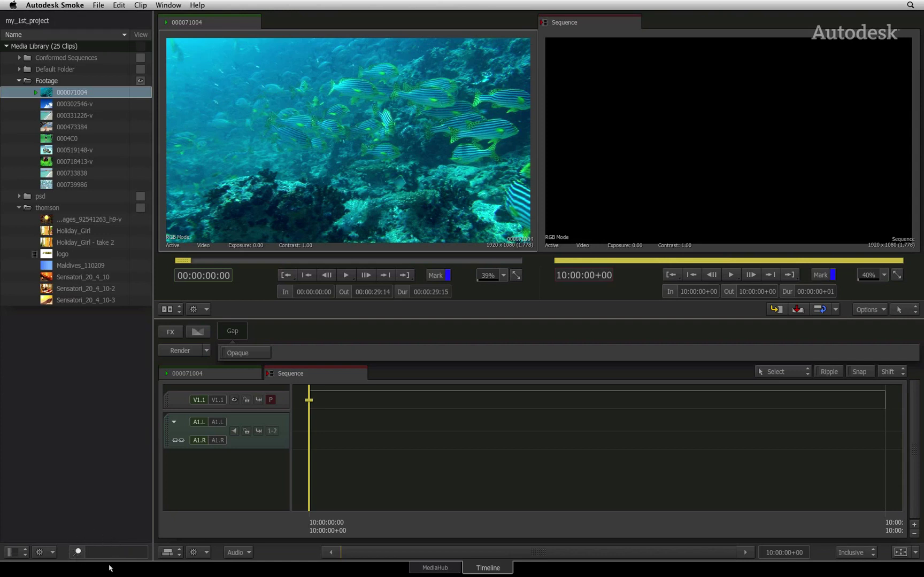
left_click(100, 552)
type("girl")
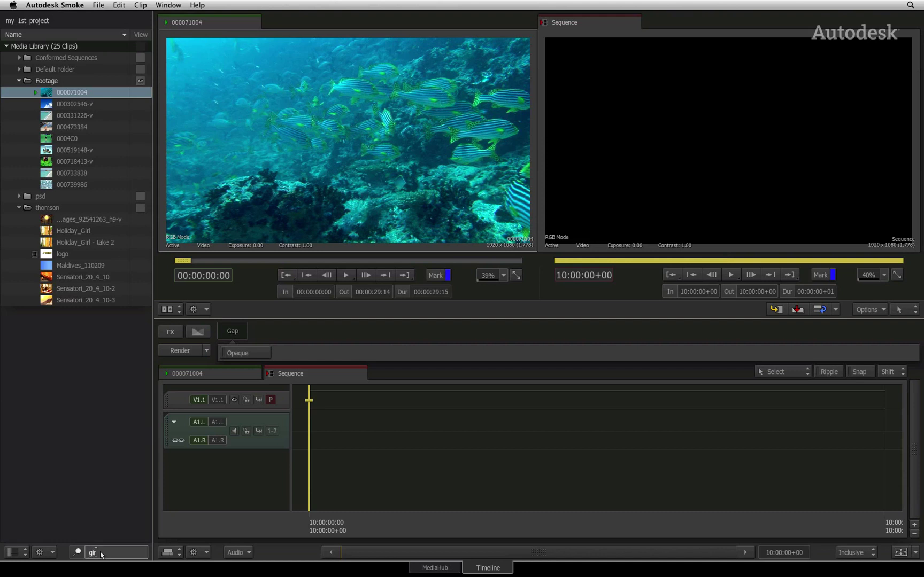
key("Return")
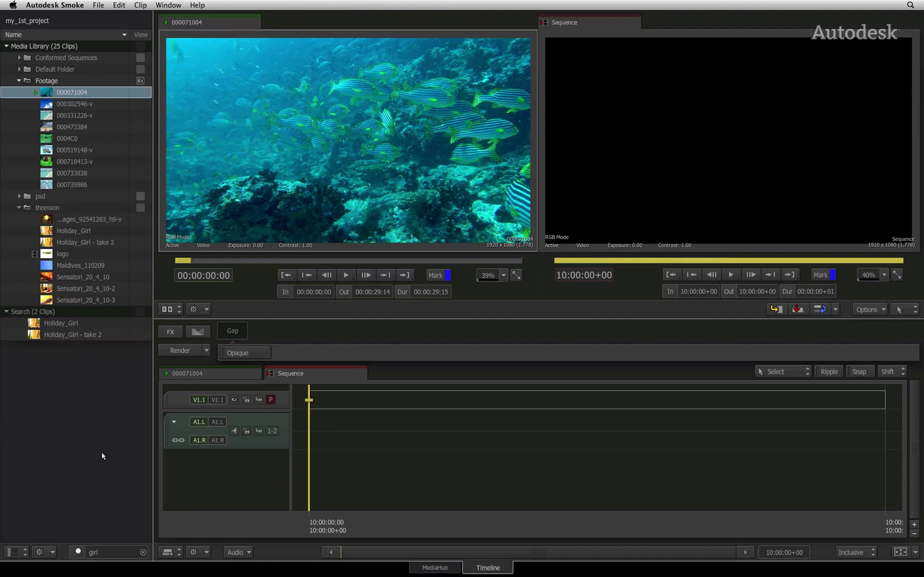
left_click(143, 554)
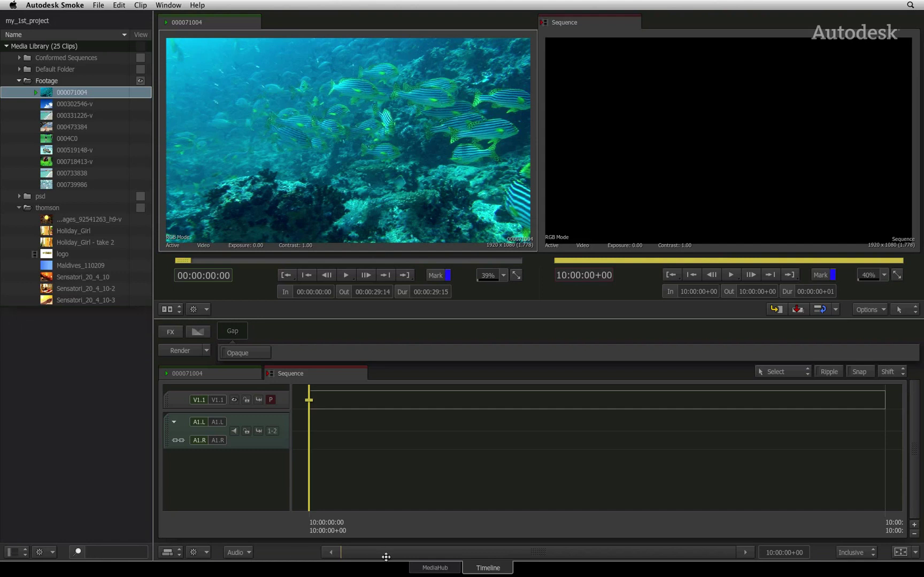
- Check the MediaHub workspace, and preview Footage clips such as 000331226-v and 000519148-v in the Timeline's source viewer
left_click(435, 568)
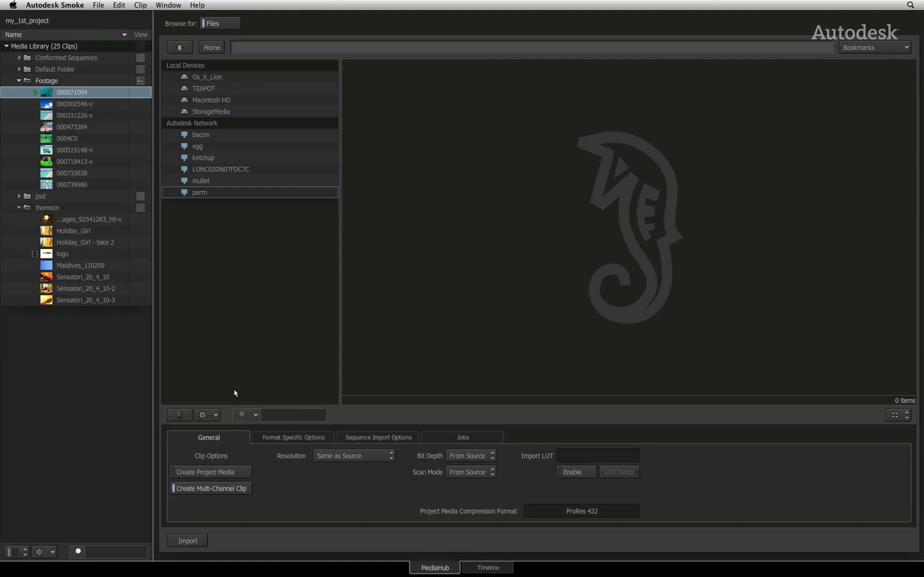
left_click(472, 570)
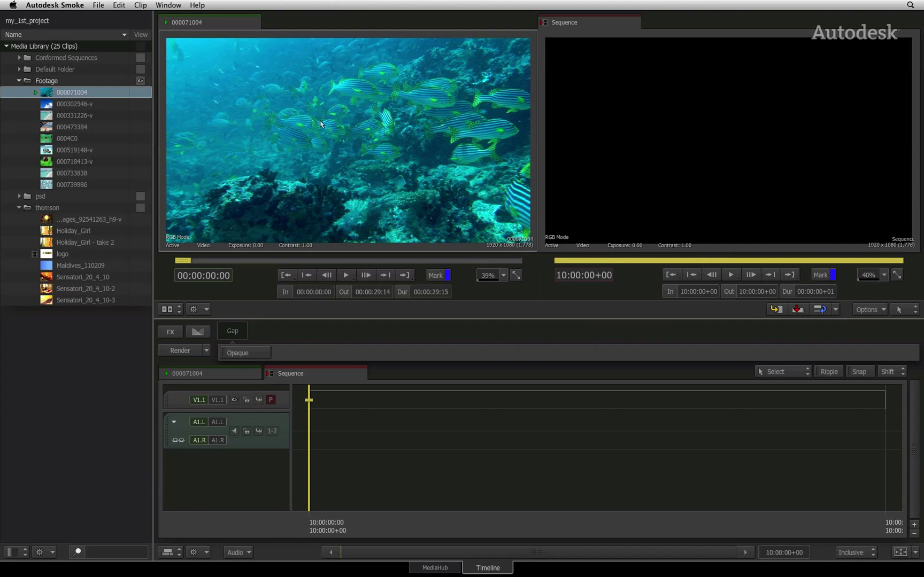
left_click(47, 116)
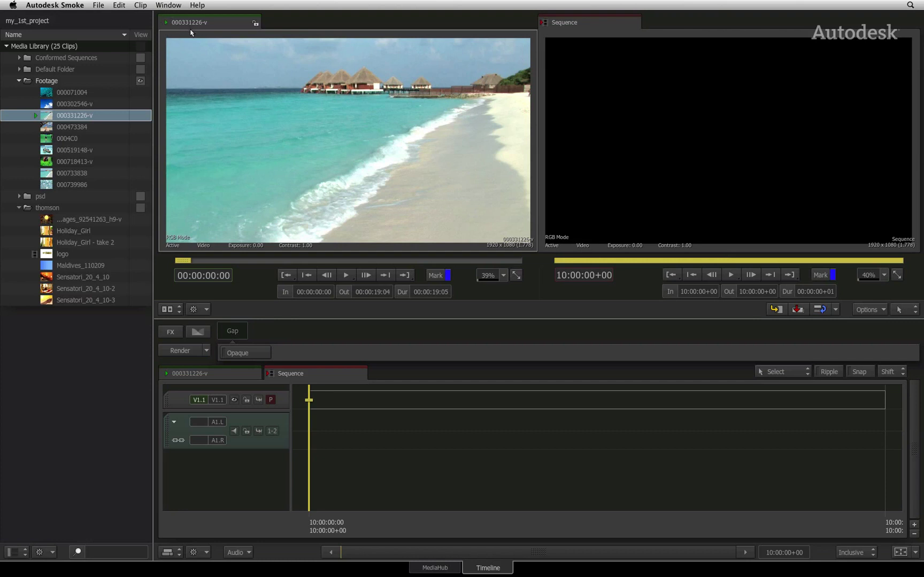
left_click(51, 161)
left_click(49, 152)
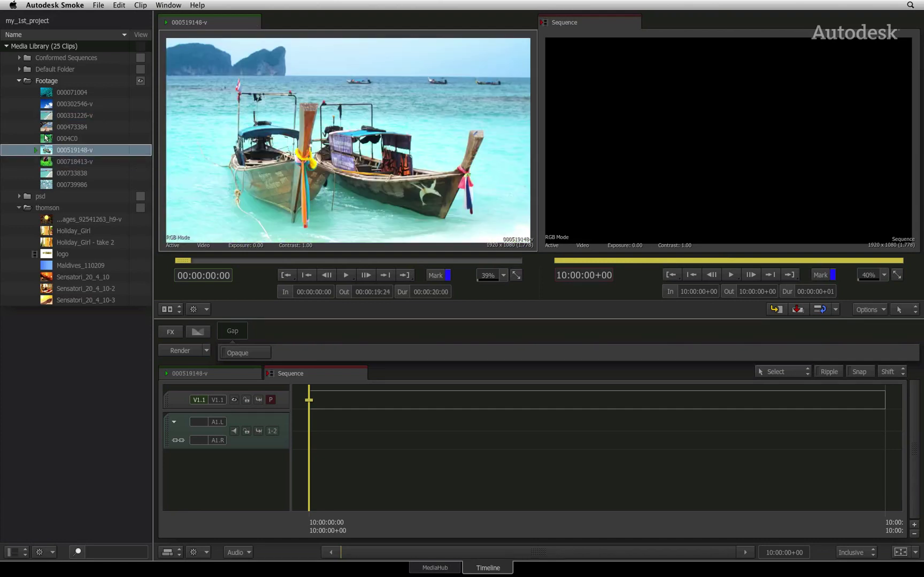
left_click(47, 140)
- Load the Sensatori_20_4_10 clip and mark its in point at 01:00:26:14 and out point at 01:00:27:12
left_click(49, 279)
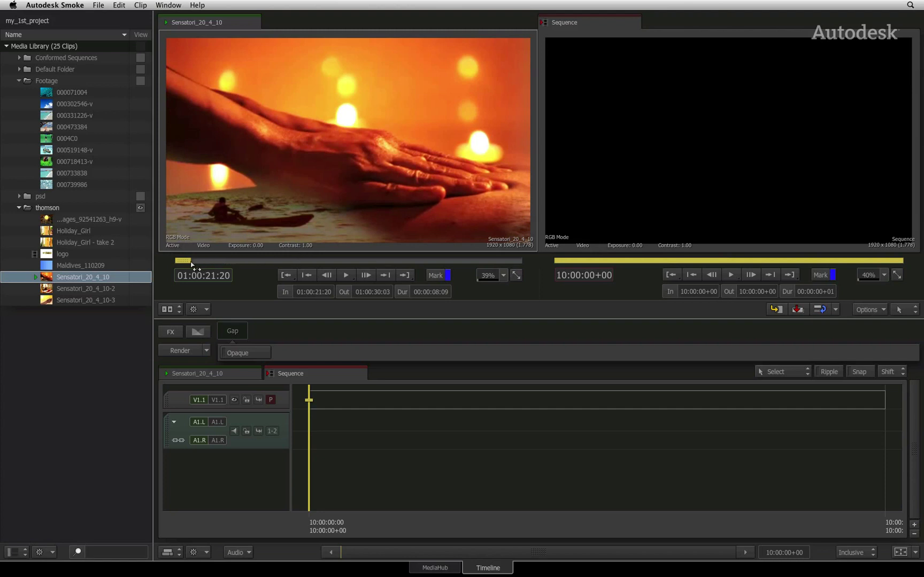
left_click_drag(192, 263, 237, 262)
mouse_move(358, 255)
left_mouse_down()
mouse_move(351, 238)
mouse_move(180, 233)
mouse_move(357, 239)
left_mouse_up()
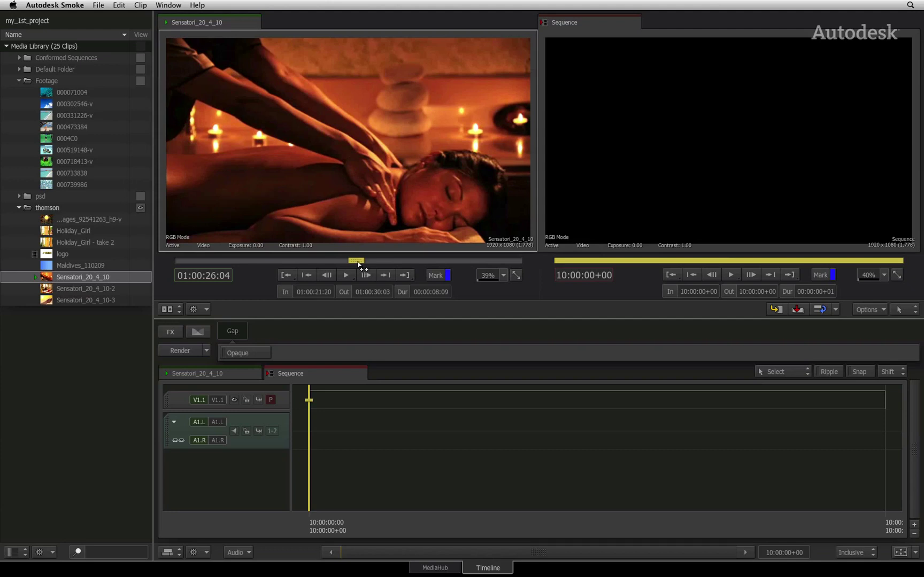
left_click_drag(357, 261, 412, 262)
left_click(284, 293)
left_click(344, 292)
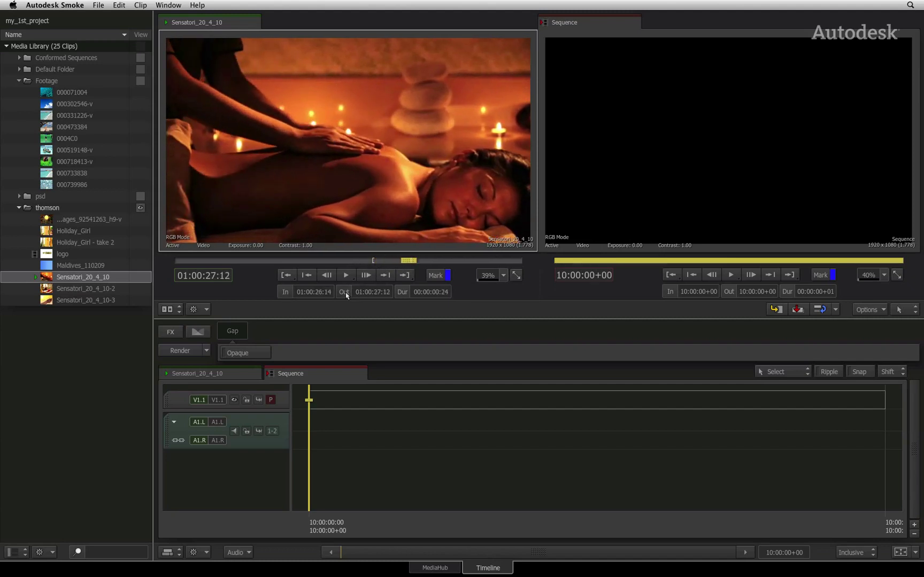
- Create a subclip from the marked range of Sensatori_20_4_10 and load it in the source viewer to scrub through it
left_click(139, 4)
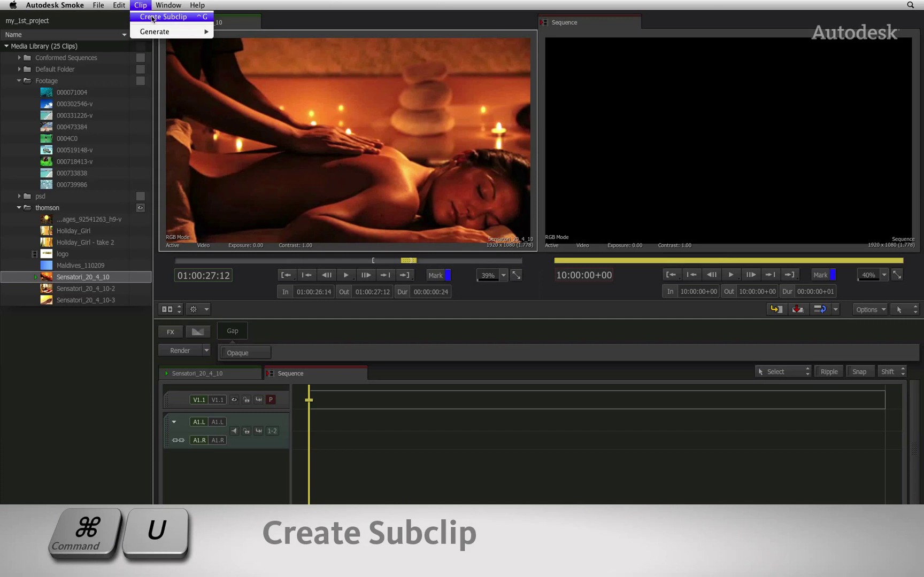
left_click(152, 18)
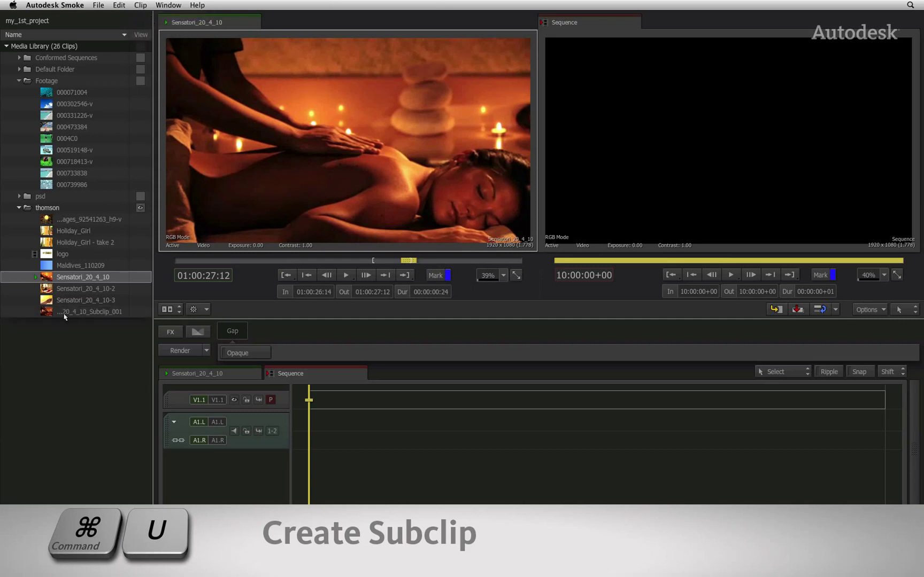
left_click(64, 313)
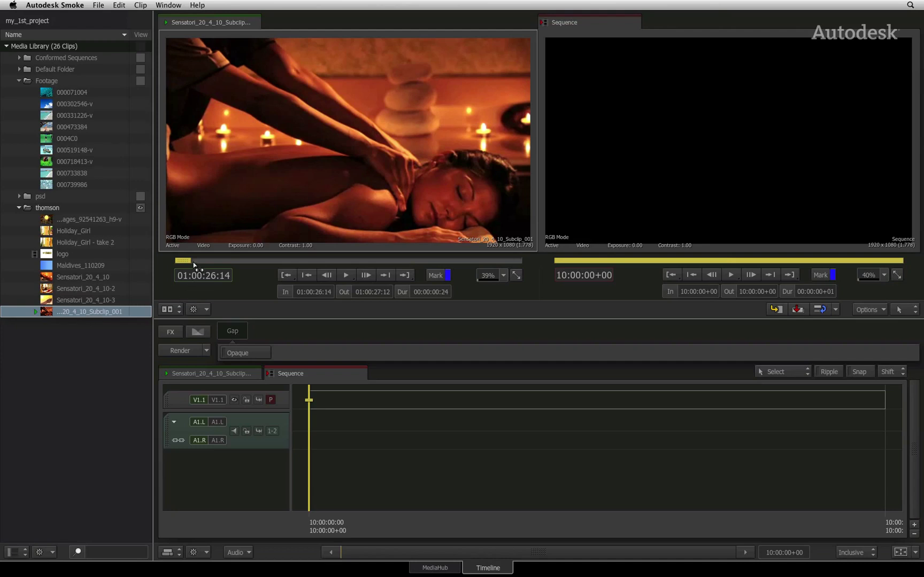
mouse_move(188, 262)
left_mouse_down()
mouse_move(524, 256)
mouse_move(177, 255)
left_mouse_up()
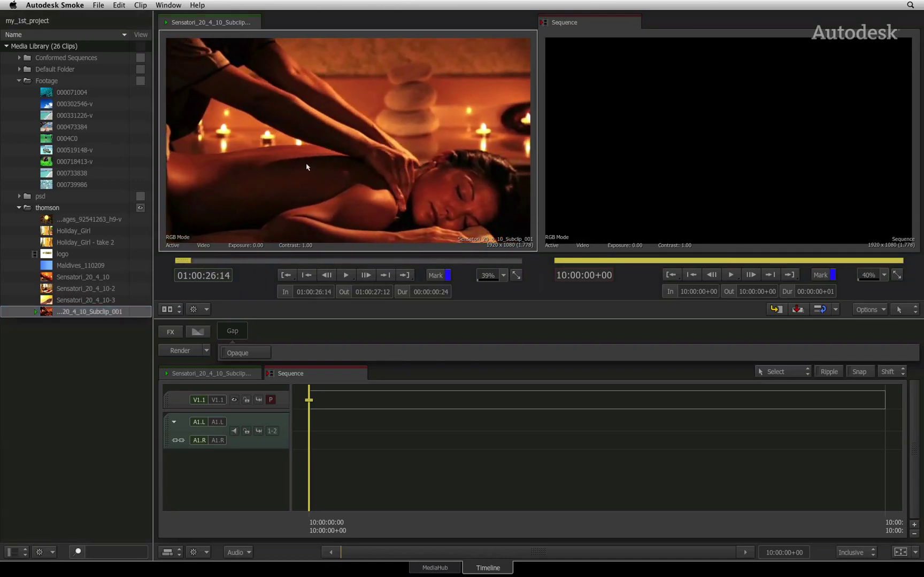